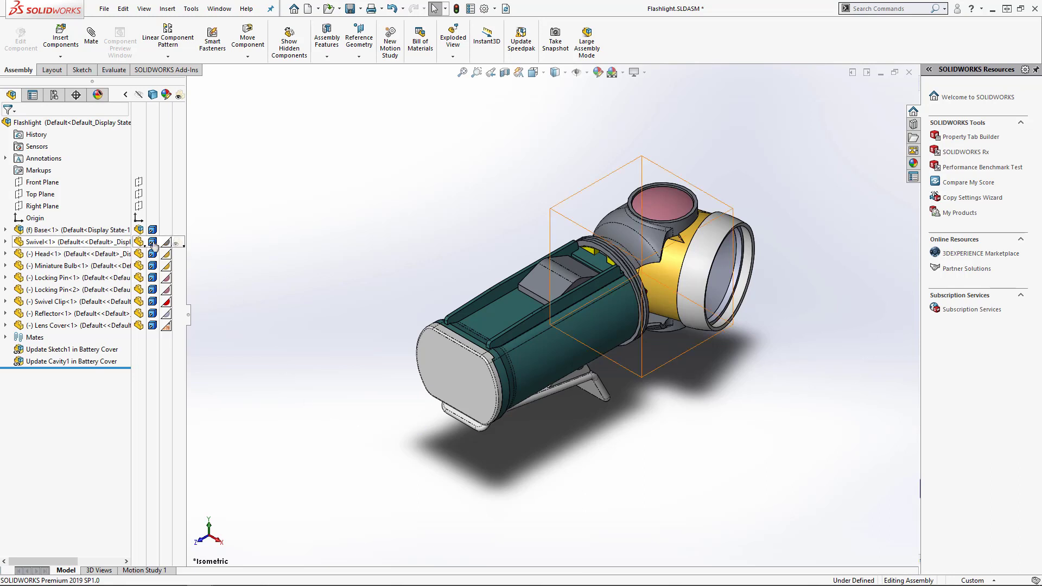
Hide the Base<1> battery housing component from the FeatureManager tree.
{"action": "mouse_move", "coordinate": [114, 235]}
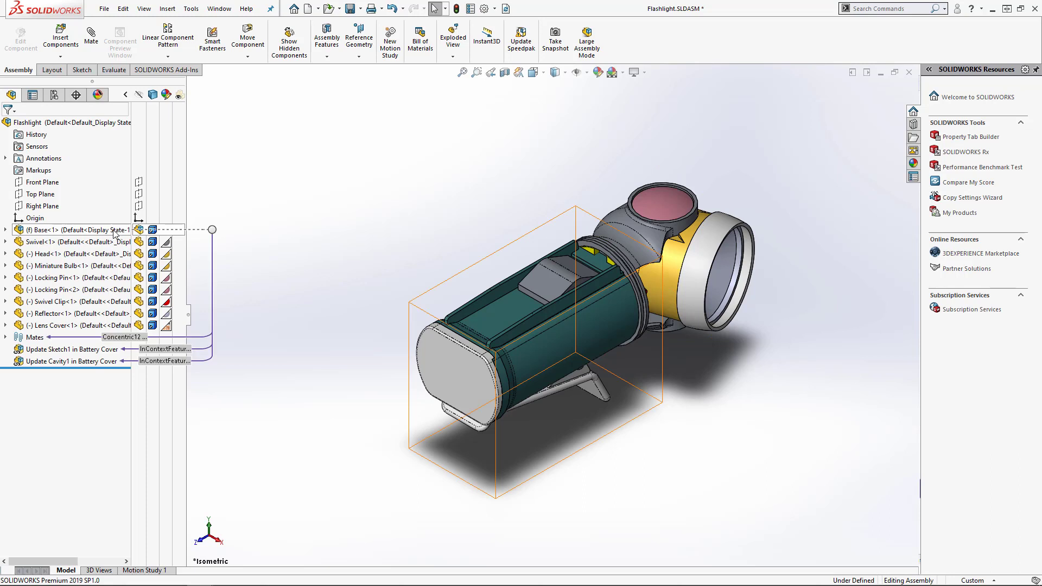
{"action": "left_click", "coordinate": [115, 234]}
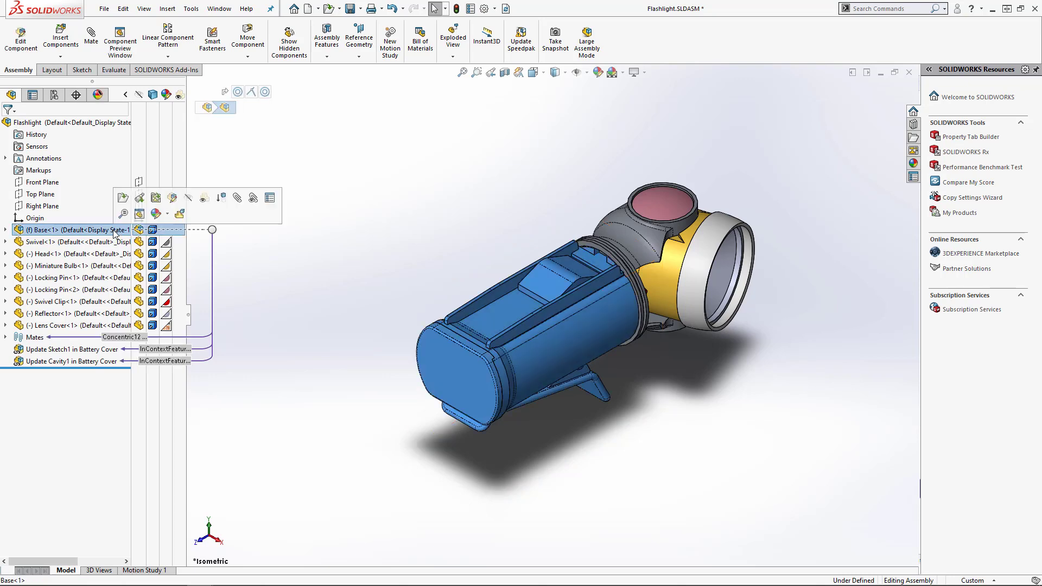
{"action": "right_click", "coordinate": [115, 234]}
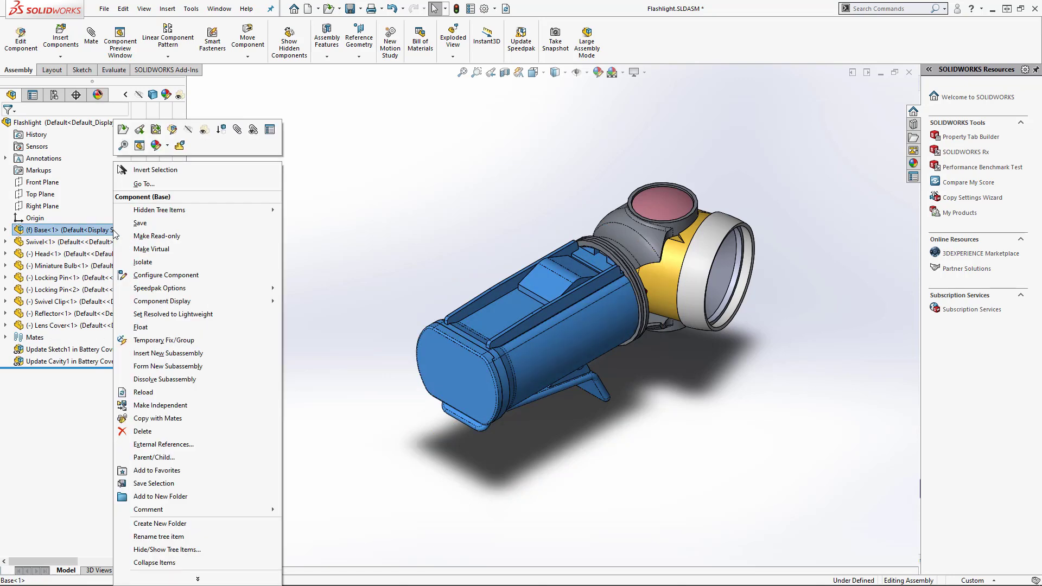
{"action": "left_click", "coordinate": [188, 130]}
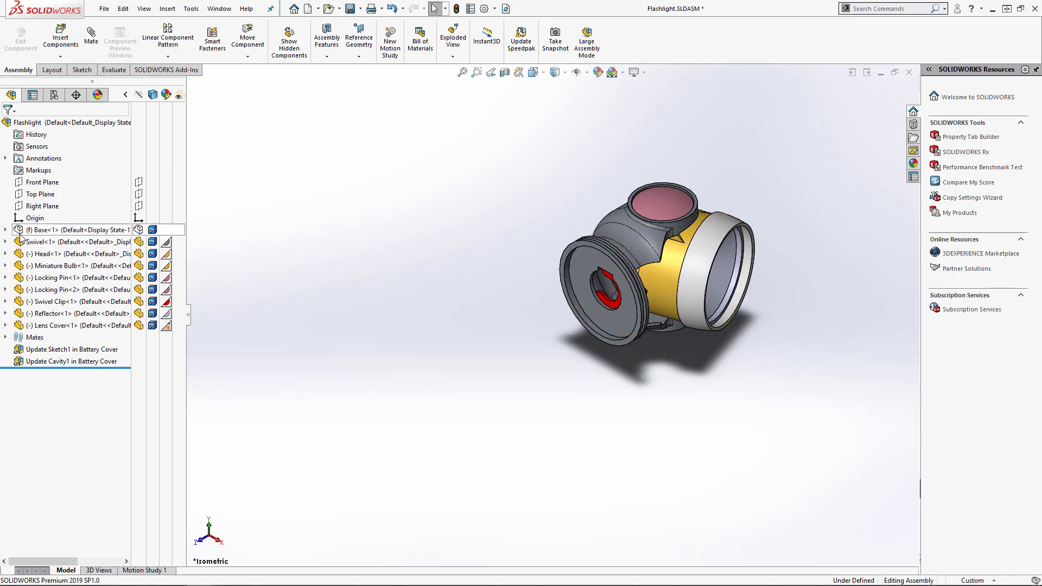
Show the hidden Base<1> battery housing again and clear the selection.
{"action": "mouse_move", "coordinate": [20, 234]}
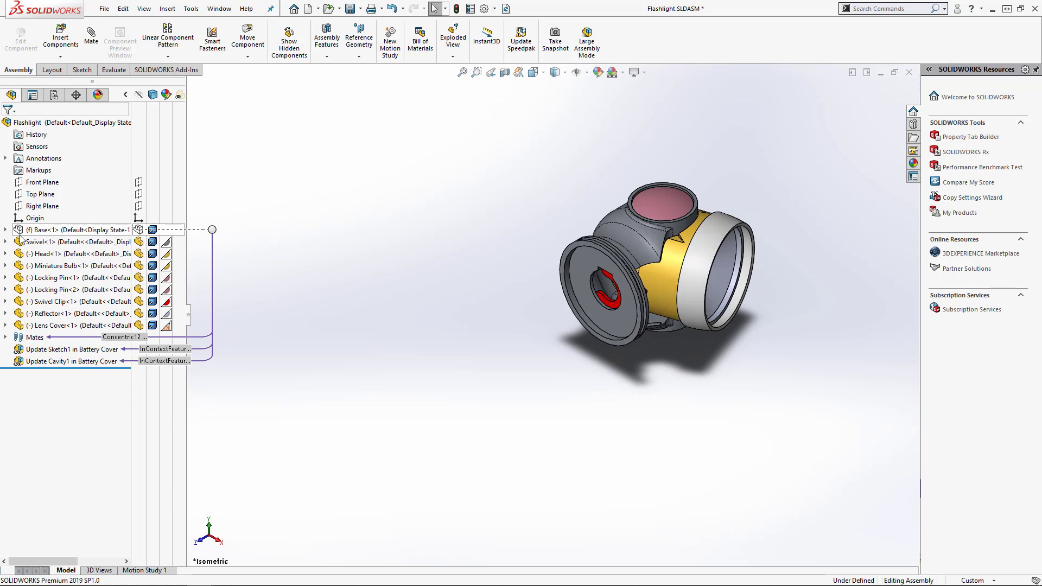
{"action": "right_click", "coordinate": [59, 230]}
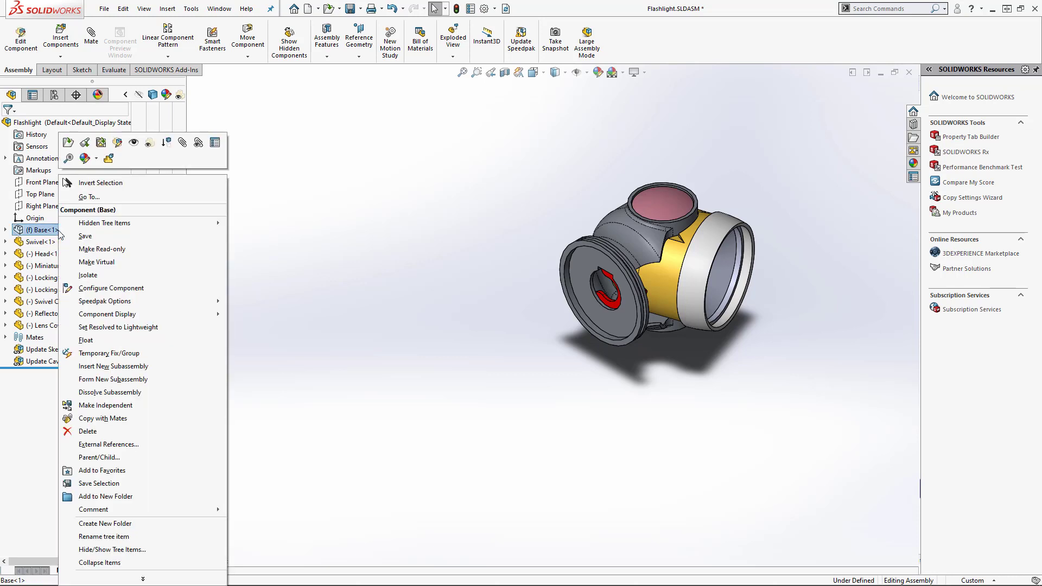
{"action": "left_click", "coordinate": [134, 143]}
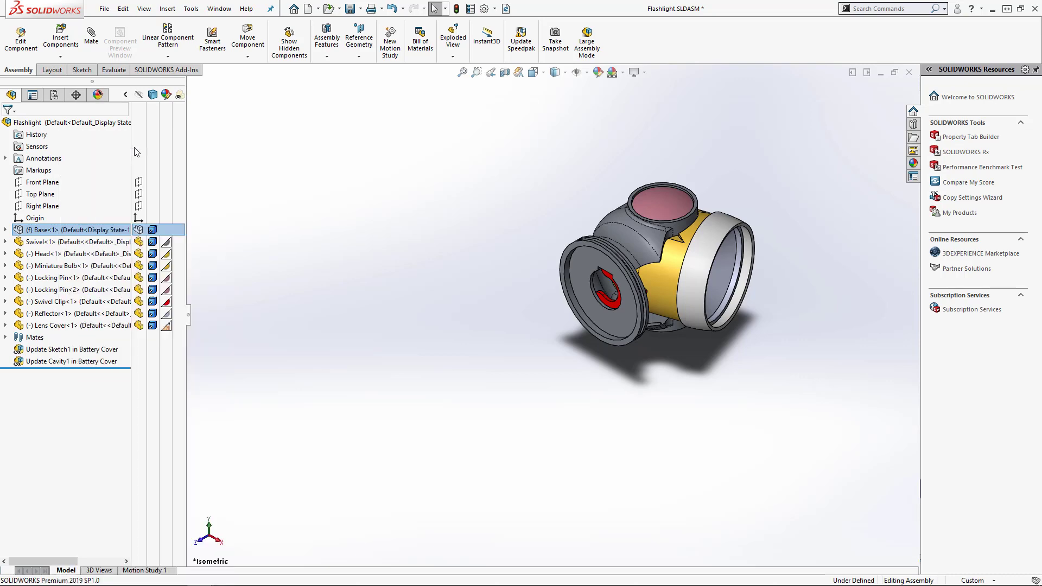
{"action": "left_click", "coordinate": [278, 186]}
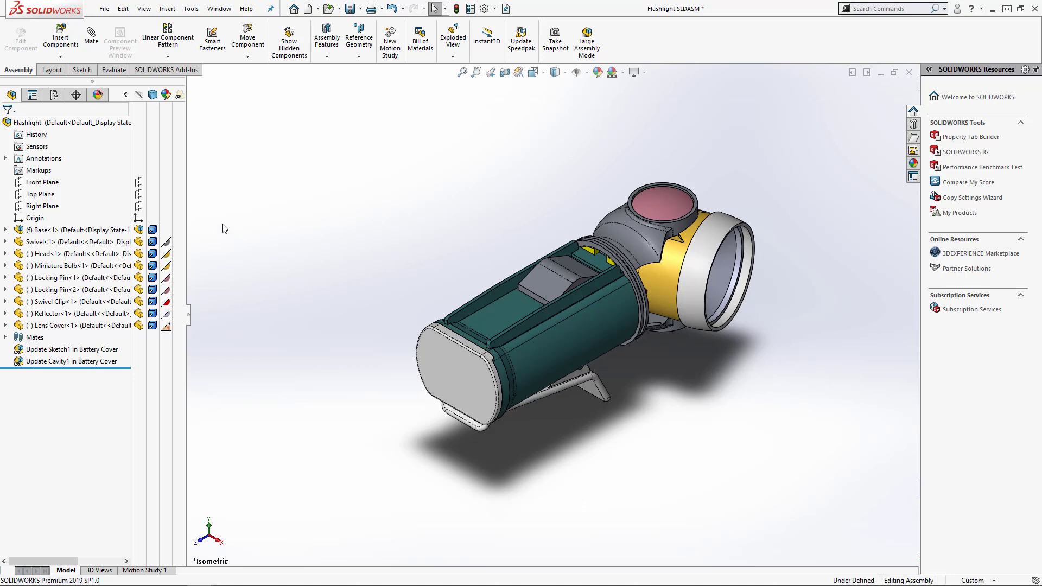
{"action": "left_click", "coordinate": [126, 97]}
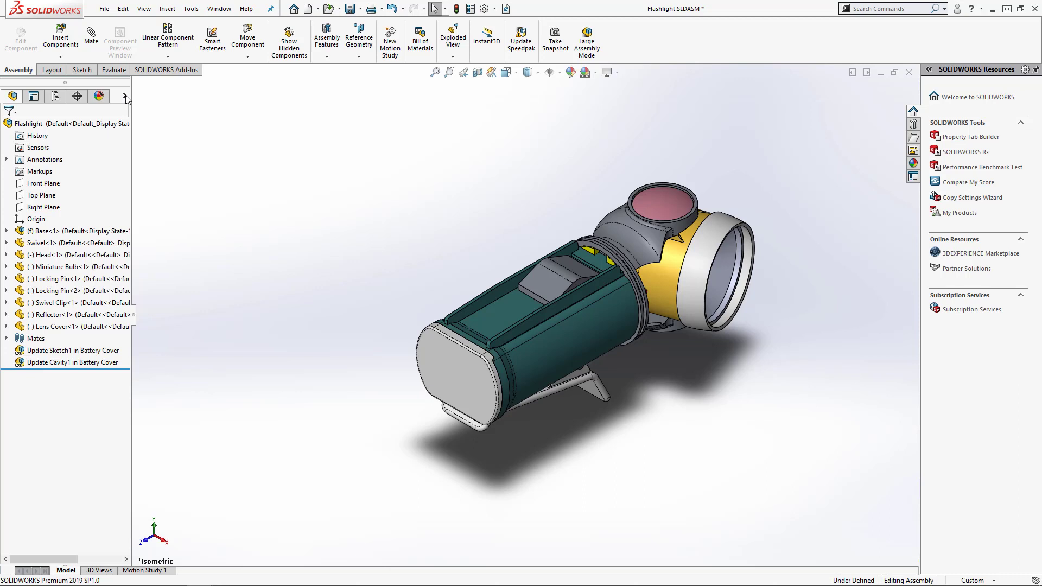
{"action": "left_click", "coordinate": [125, 97]}
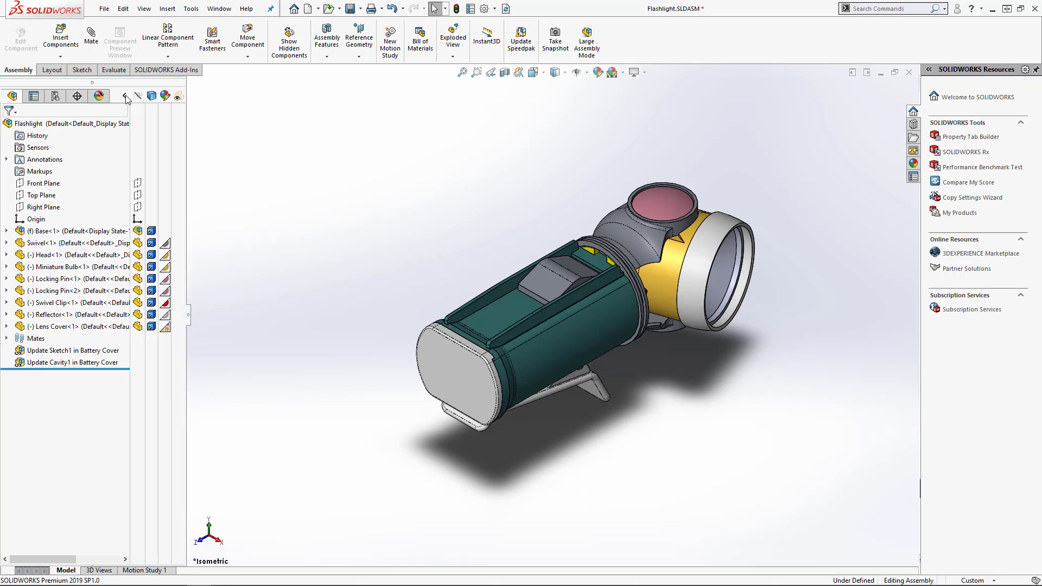
{"action": "left_click", "coordinate": [139, 232]}
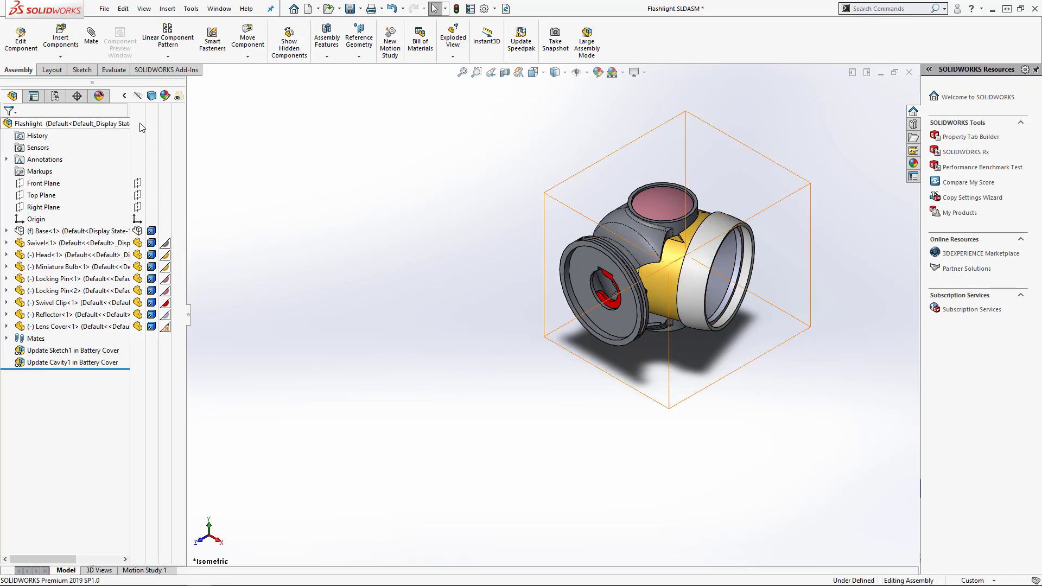
{"action": "left_click", "coordinate": [138, 267]}
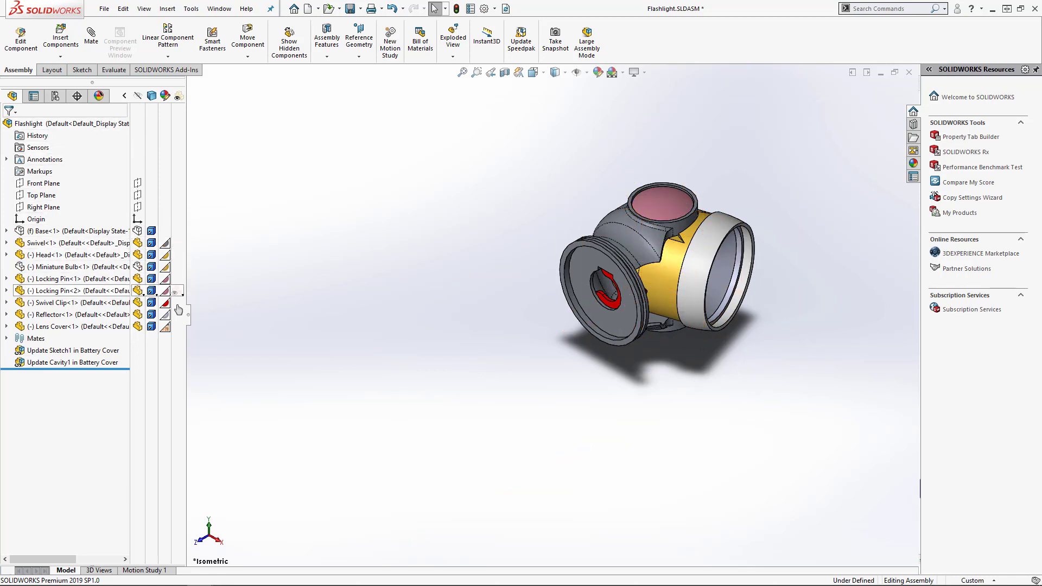
{"action": "left_click", "coordinate": [138, 291]}
{"action": "left_click", "coordinate": [138, 267]}
{"action": "left_click", "coordinate": [138, 231]}
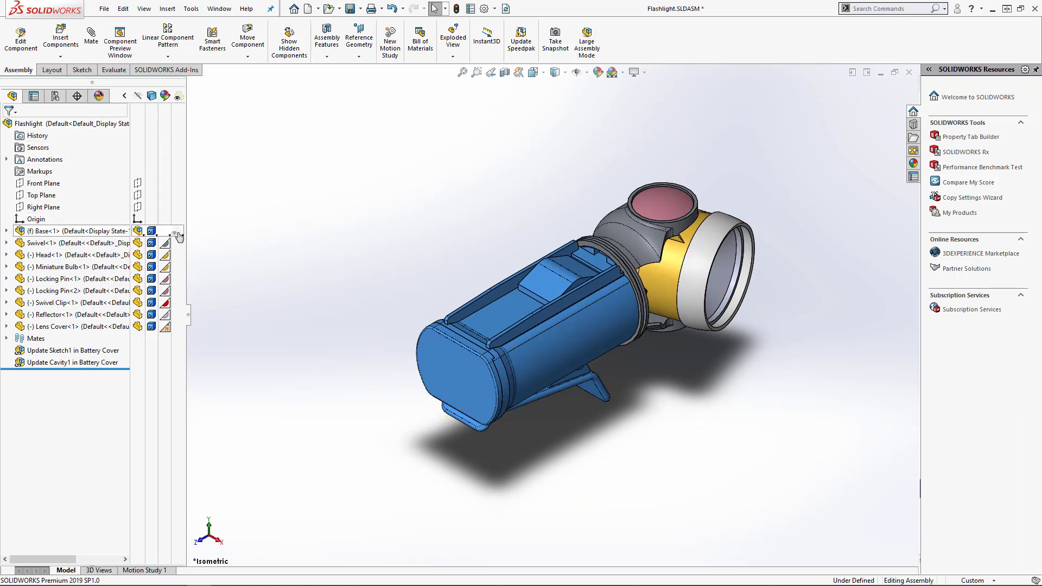
{"action": "mouse_move", "coordinate": [179, 239]}
{"action": "left_click", "coordinate": [177, 235]}
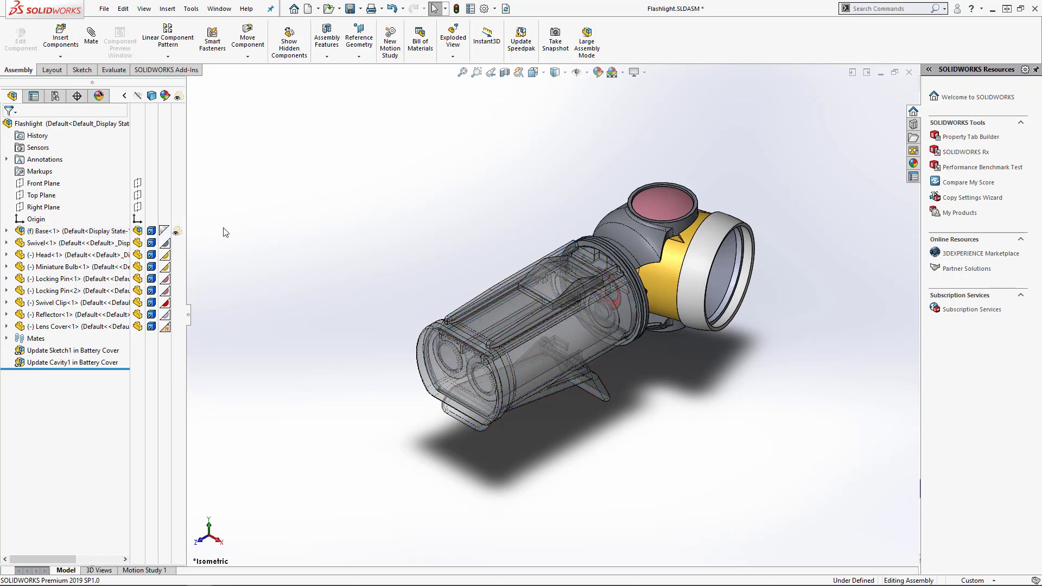
{"action": "scroll", "coordinate": [481, 348], "scroll_direction": "down", "scroll_amount": 3}
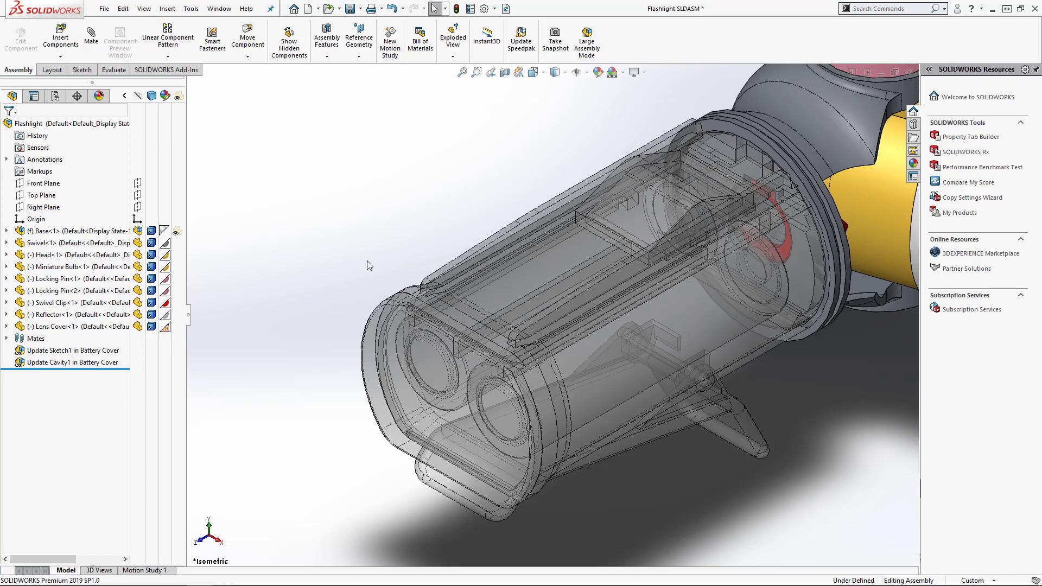
{"action": "left_click", "coordinate": [177, 233]}
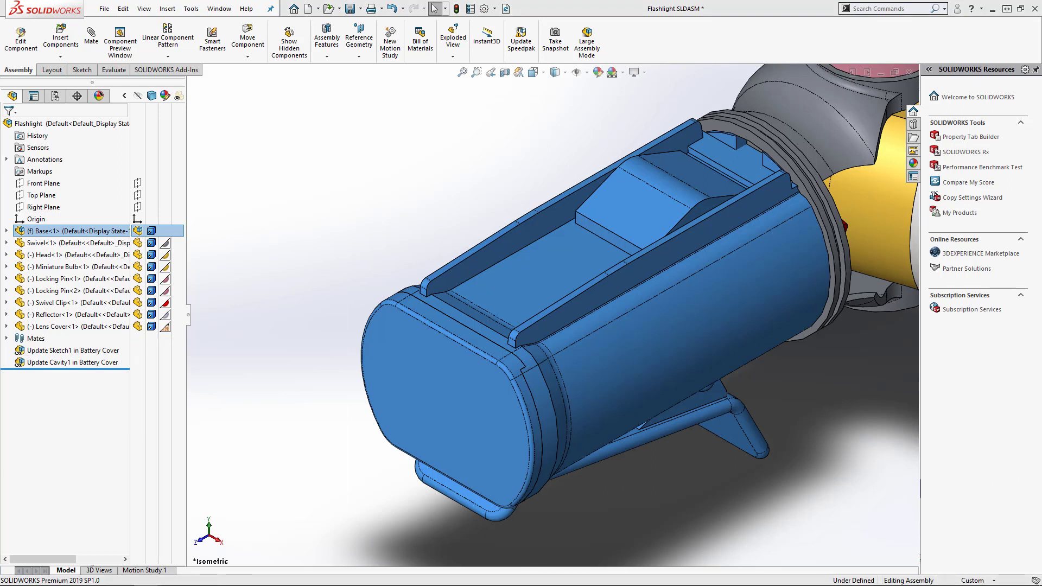
Hide the battery cover and both batteries with Tab to expose the holder.
{"action": "left_click", "coordinate": [383, 199]}
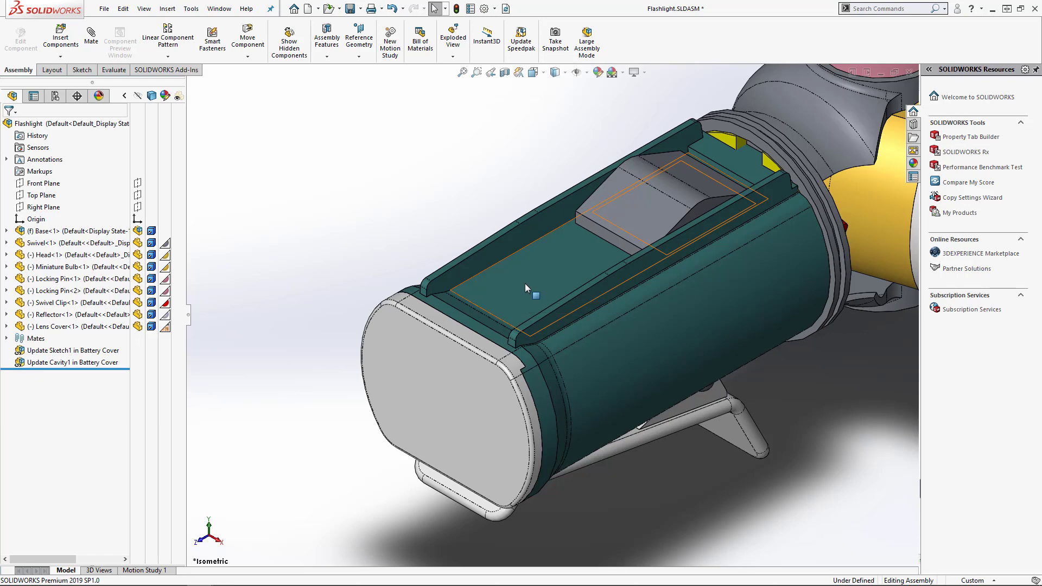
{"action": "key", "text": "Tab"}
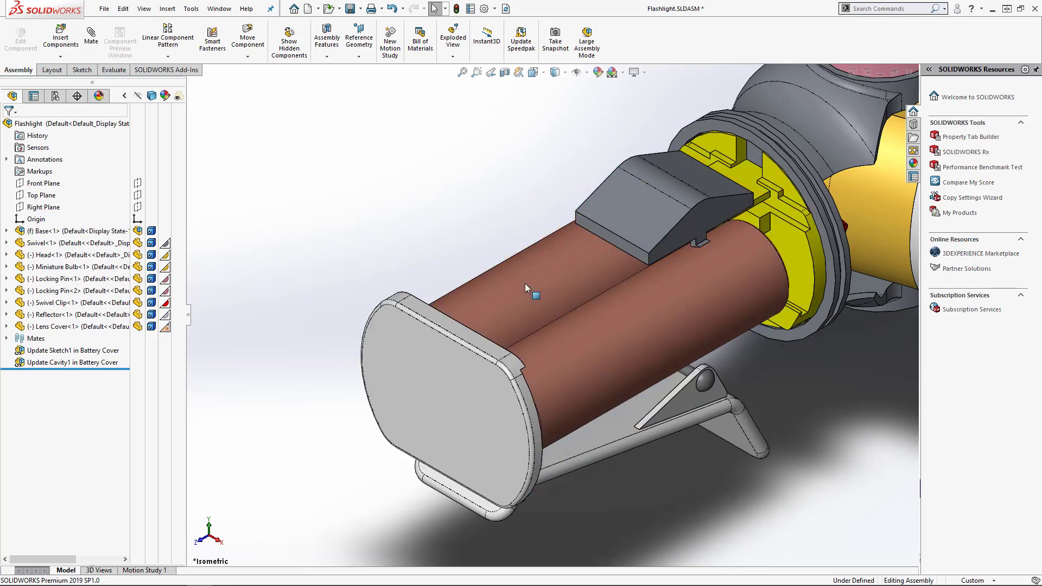
{"action": "key", "text": "Tab"}
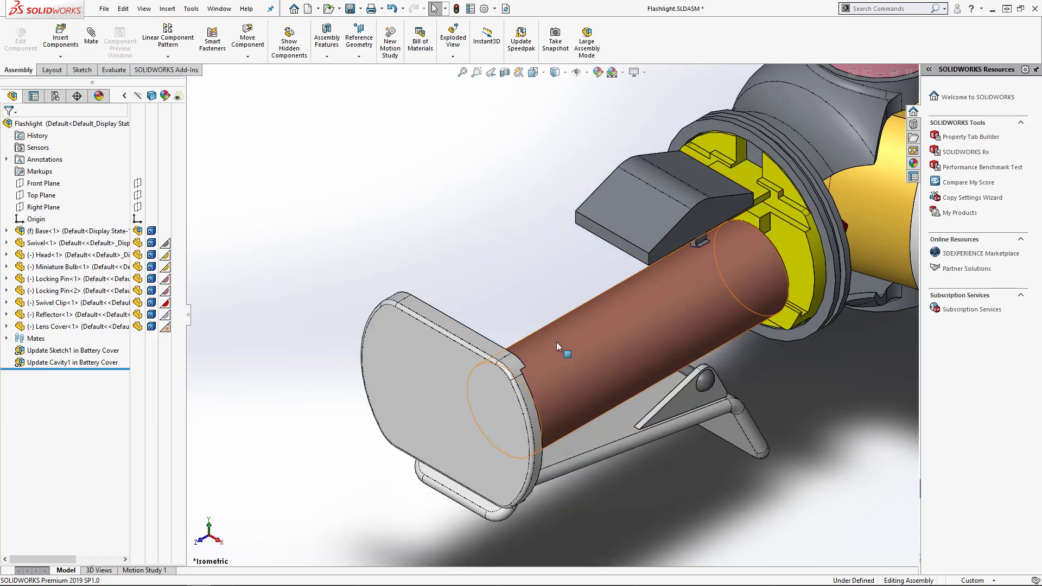
{"action": "key", "text": "Tab"}
{"action": "key", "text": "Tab"}
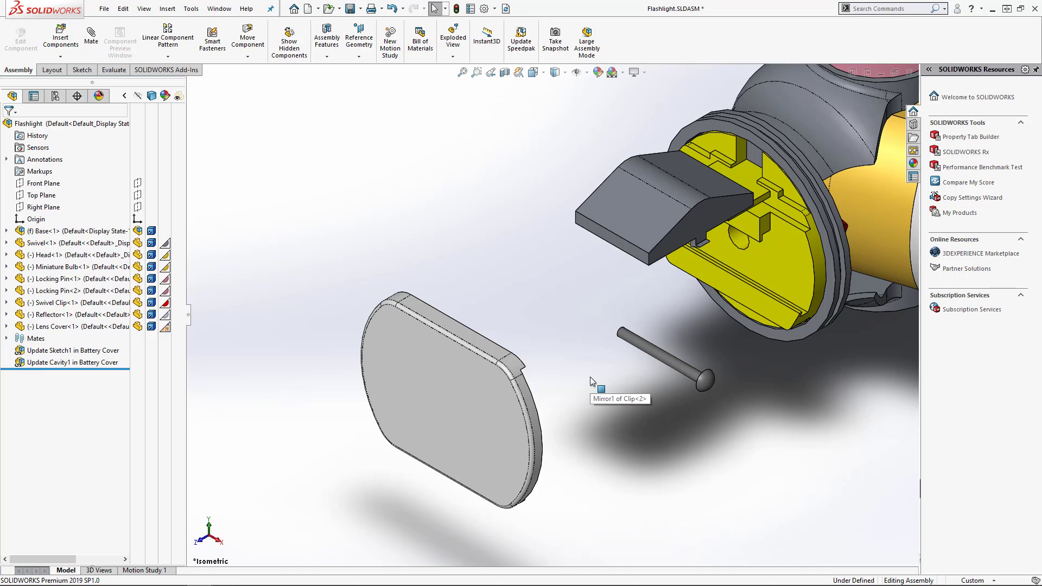
Bring the teal holder back with Shift+Tab, then hide the grey battery cover on its end.
{"action": "key", "text": "shift+Tab"}
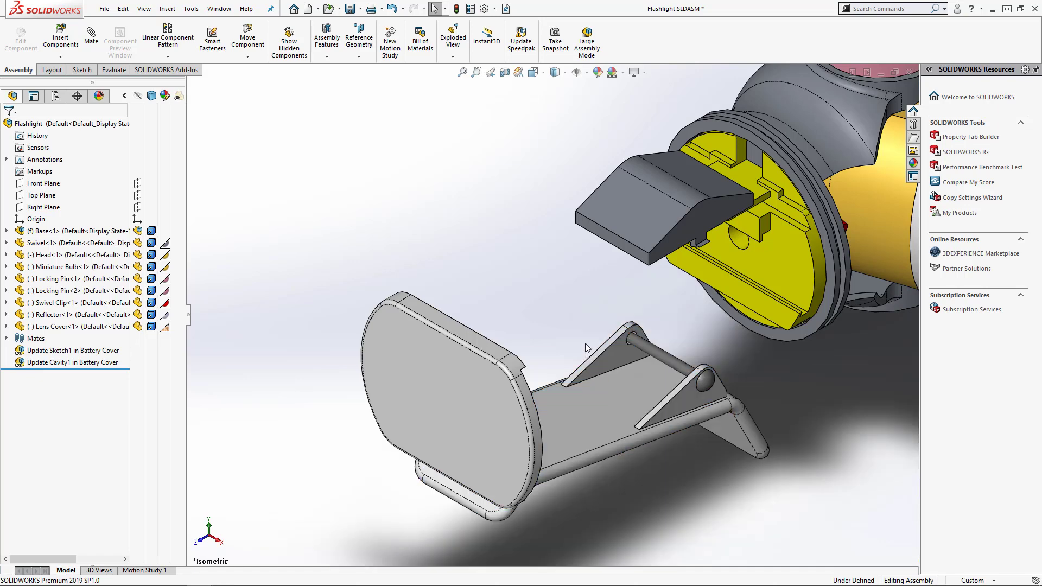
{"action": "key", "text": "shift+Tab"}
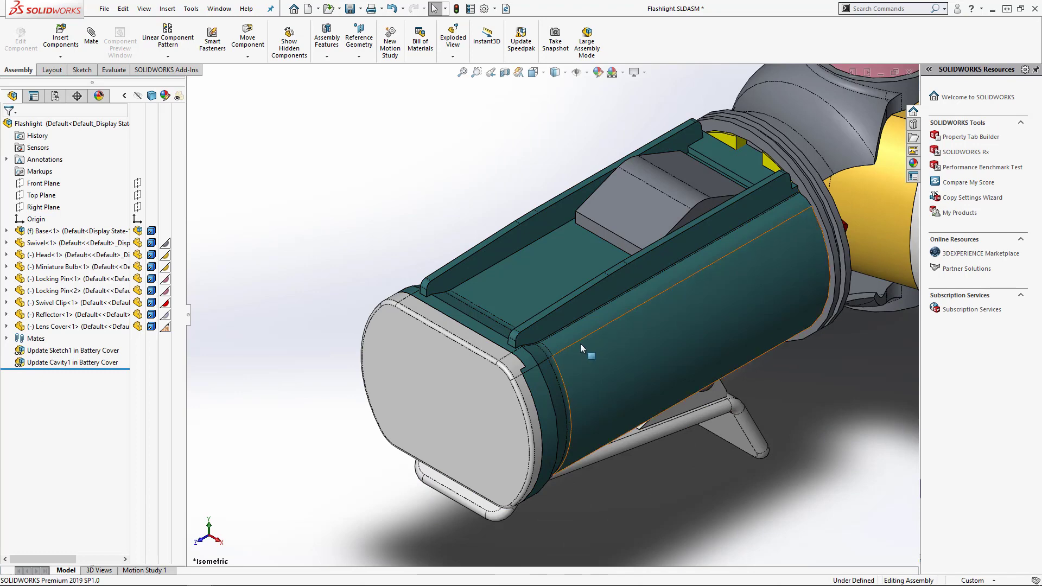
{"action": "key", "text": "Tab"}
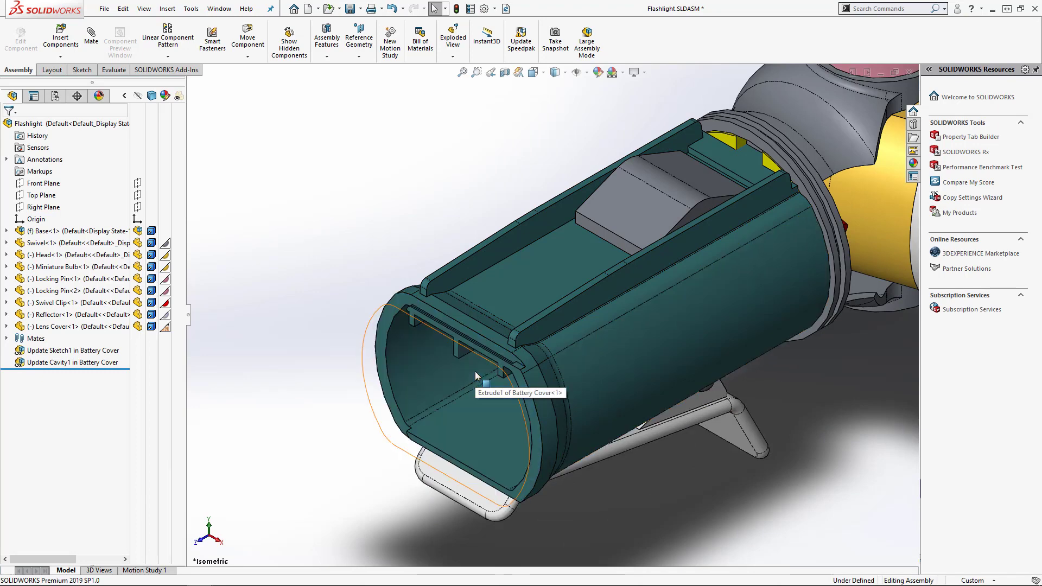
Show both AA batteries and the grey battery cover with Shift+Tab, orbiting to see inside the holder.
{"action": "middle_click_drag", "start_coordinate": [484, 415], "coordinate": [543, 371]}
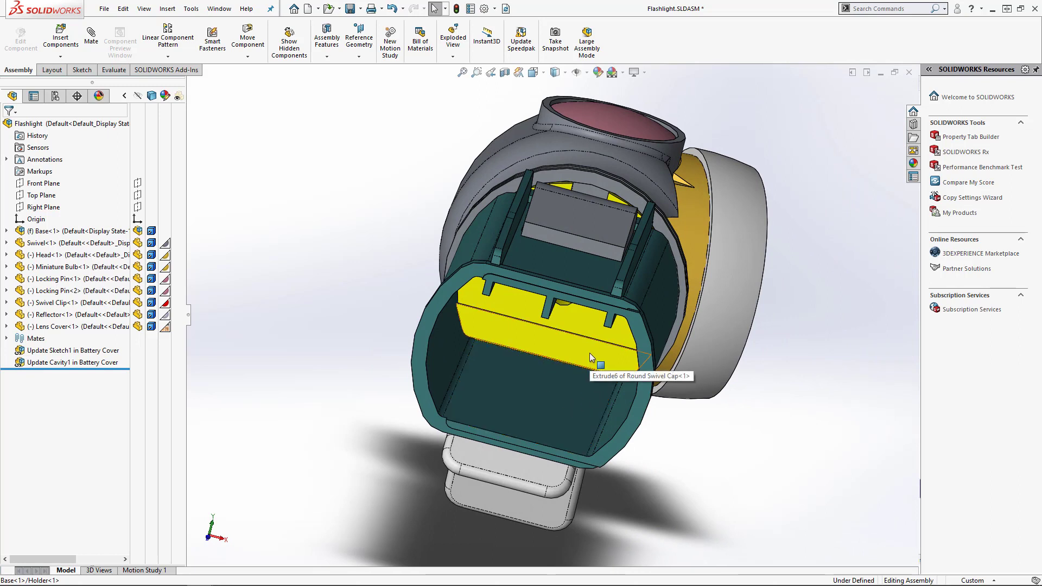
{"action": "key", "text": "shift+Tab"}
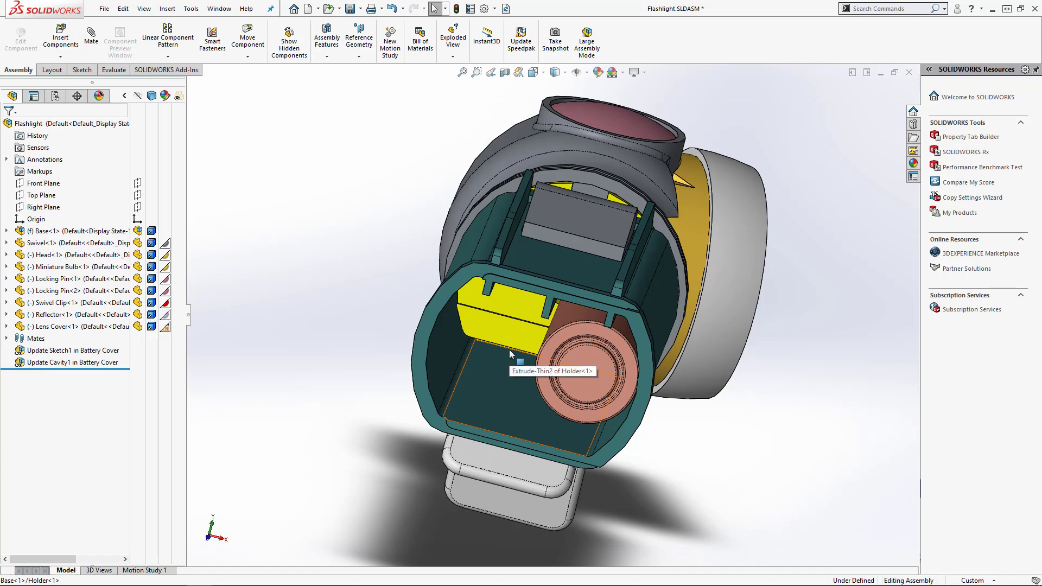
{"action": "key", "text": "shift+Tab"}
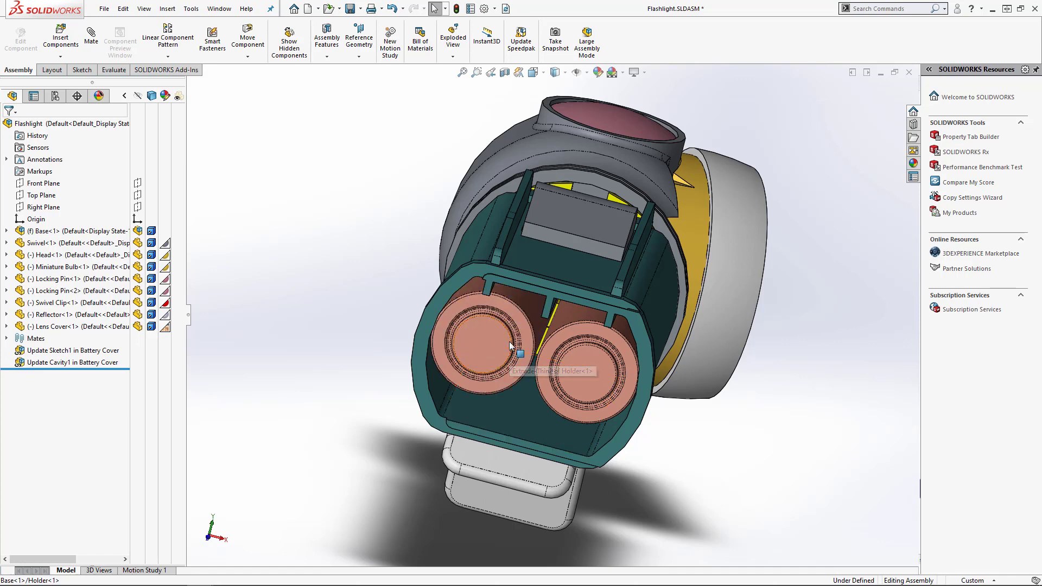
{"action": "middle_click_drag", "start_coordinate": [510, 354], "coordinate": [458, 367]}
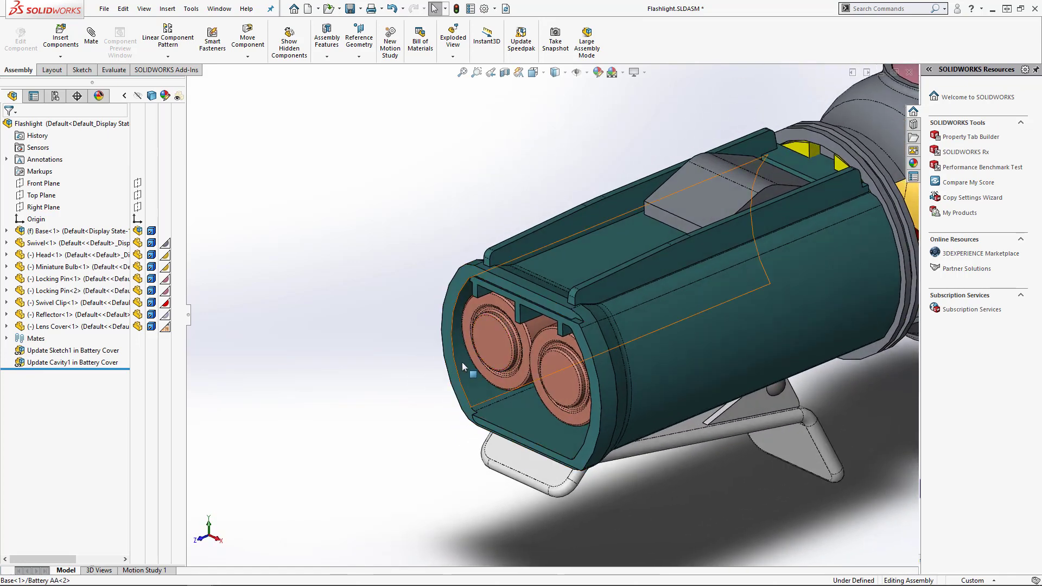
{"action": "key", "text": "shift+Tab"}
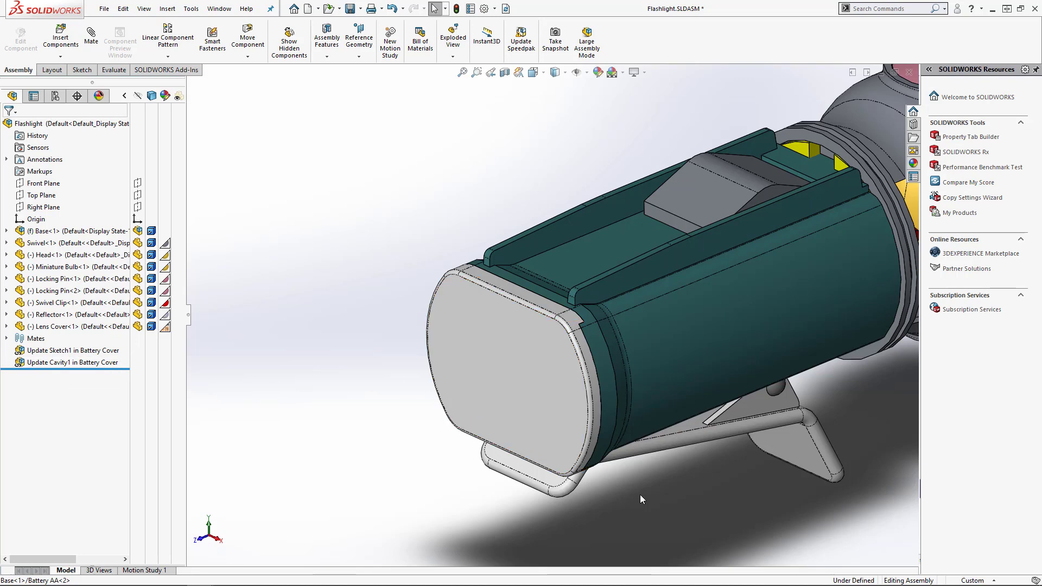
{"action": "scroll", "coordinate": [640, 495], "scroll_direction": "up", "scroll_amount": 1}
Hide the teal holder, pink locking pin, grey clip and small pin with Tab, then fit the view.
{"action": "scroll", "coordinate": [640, 494], "scroll_direction": "up", "scroll_amount": 5}
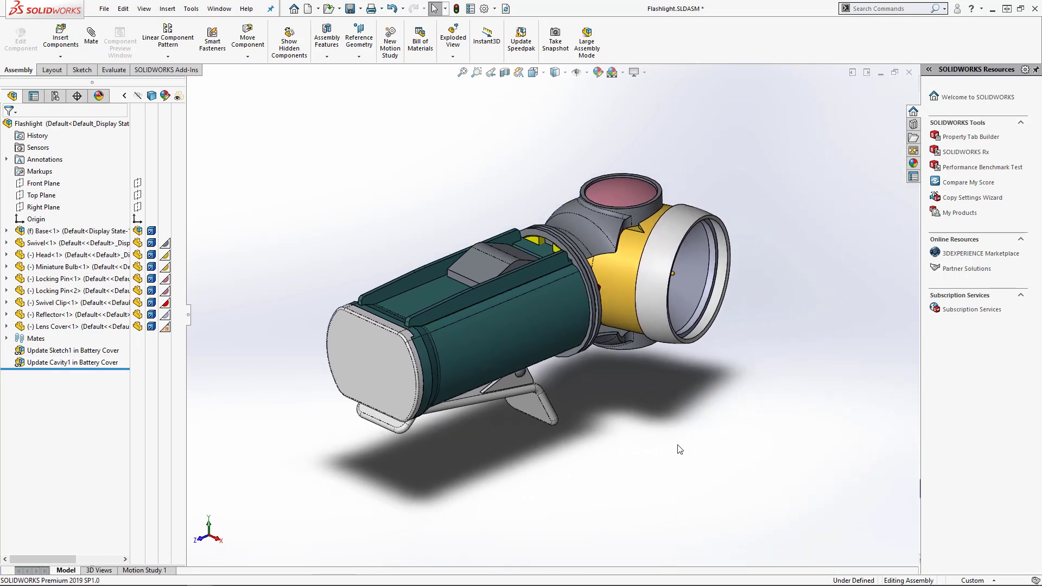
{"action": "scroll", "coordinate": [625, 351], "scroll_direction": "down", "scroll_amount": 2}
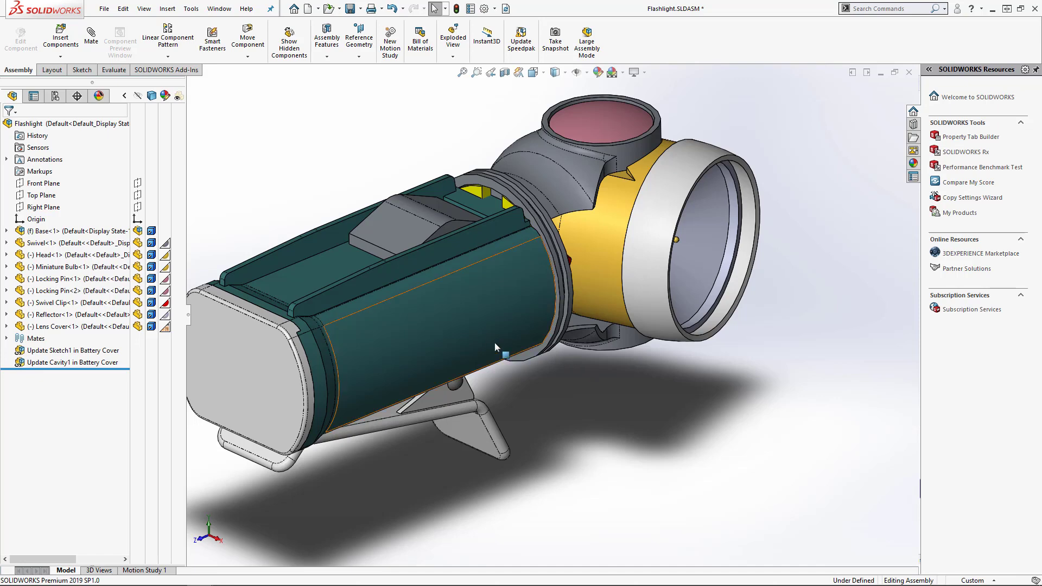
{"action": "key", "text": "Tab"}
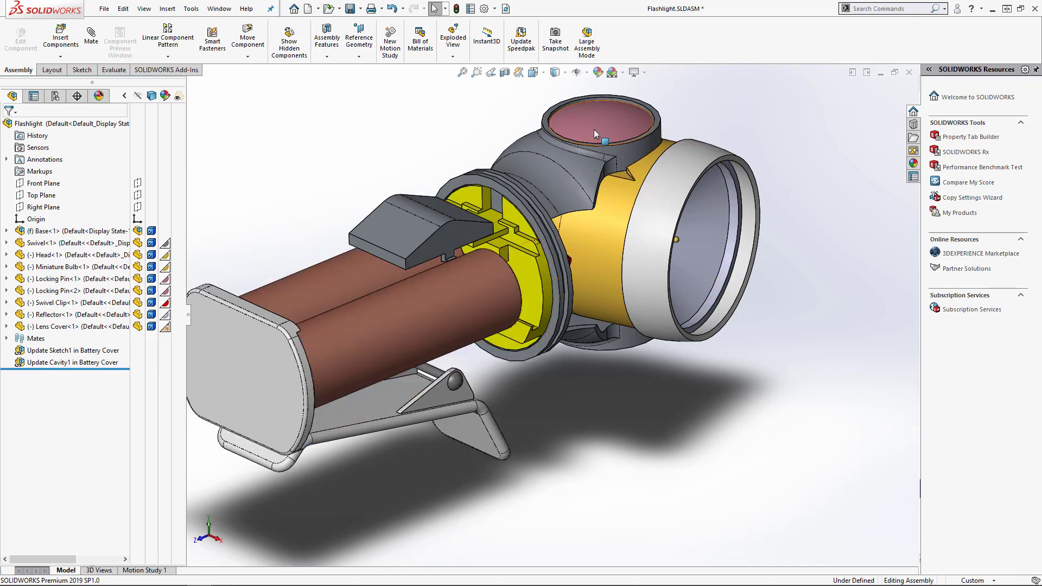
{"action": "key", "text": "Tab"}
{"action": "key", "text": "Tab"}
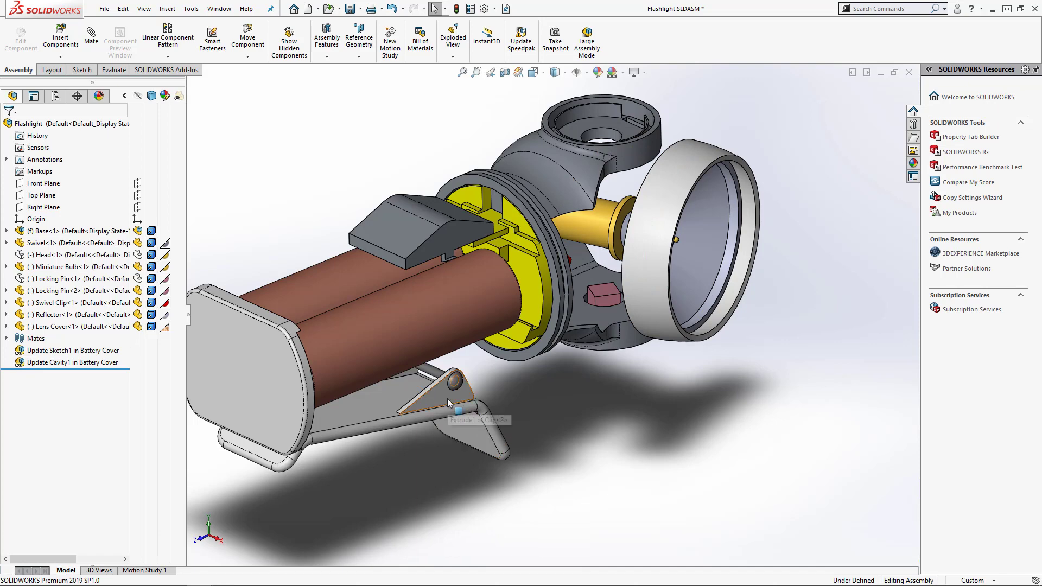
{"action": "key", "text": "Tab"}
{"action": "left_click", "coordinate": [445, 381]}
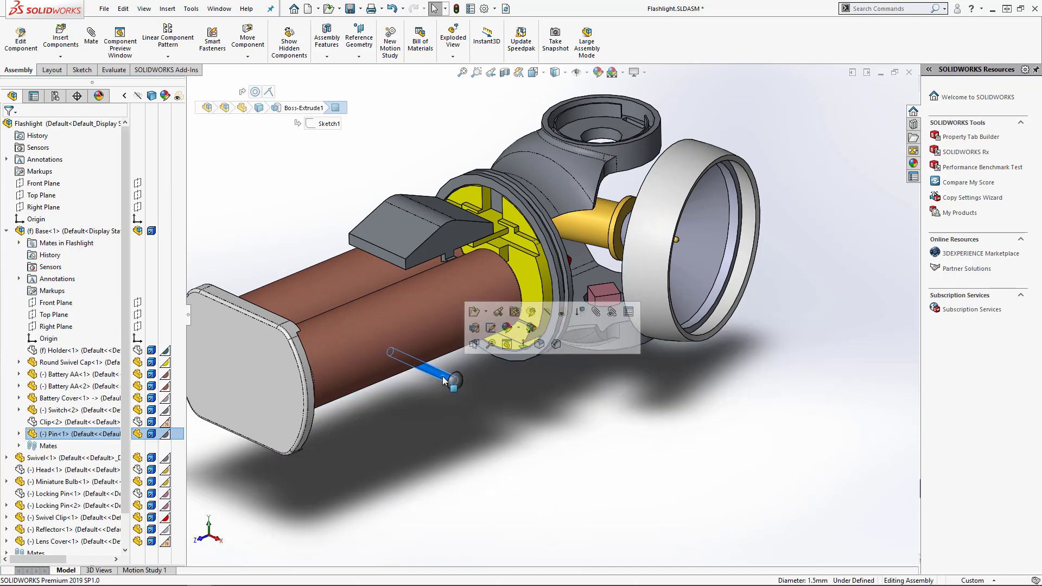
{"action": "key", "text": "Tab"}
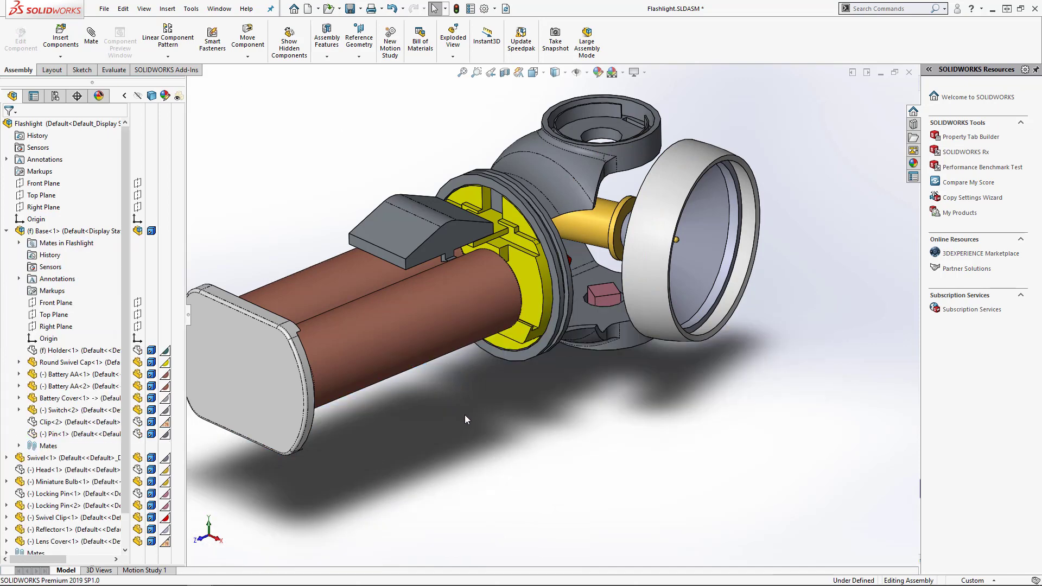
{"action": "key", "text": "f"}
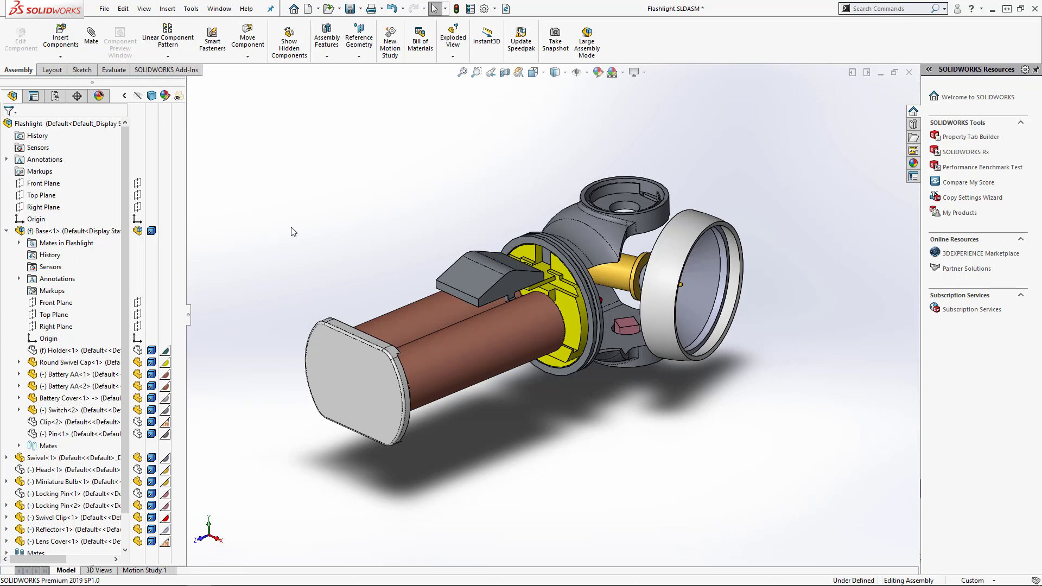
Use Show Hidden Components to pick the holder and all remaining hidden parts, then exit.
{"action": "right_click", "coordinate": [327, 185]}
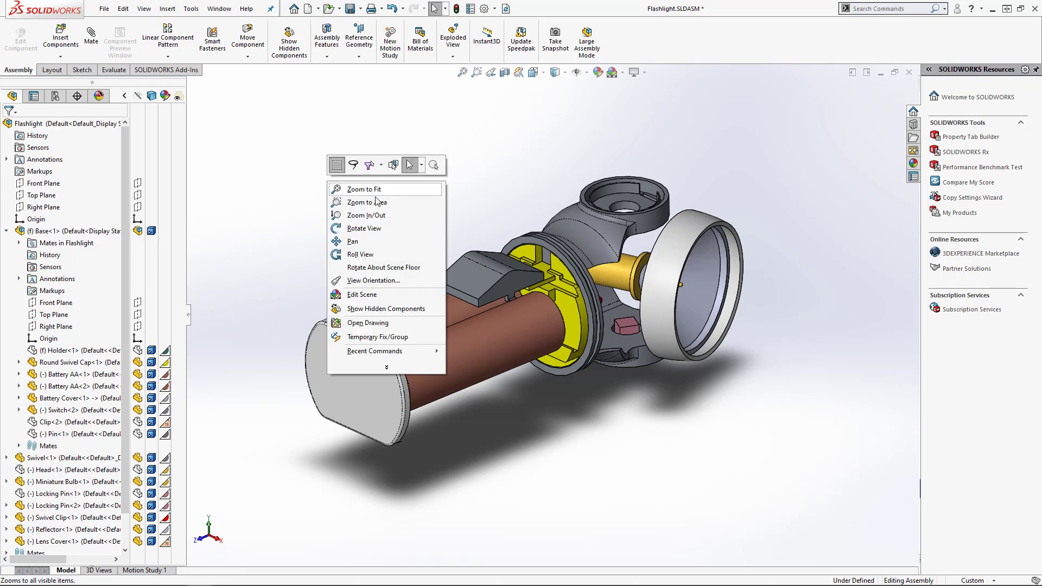
{"action": "left_click", "coordinate": [409, 309]}
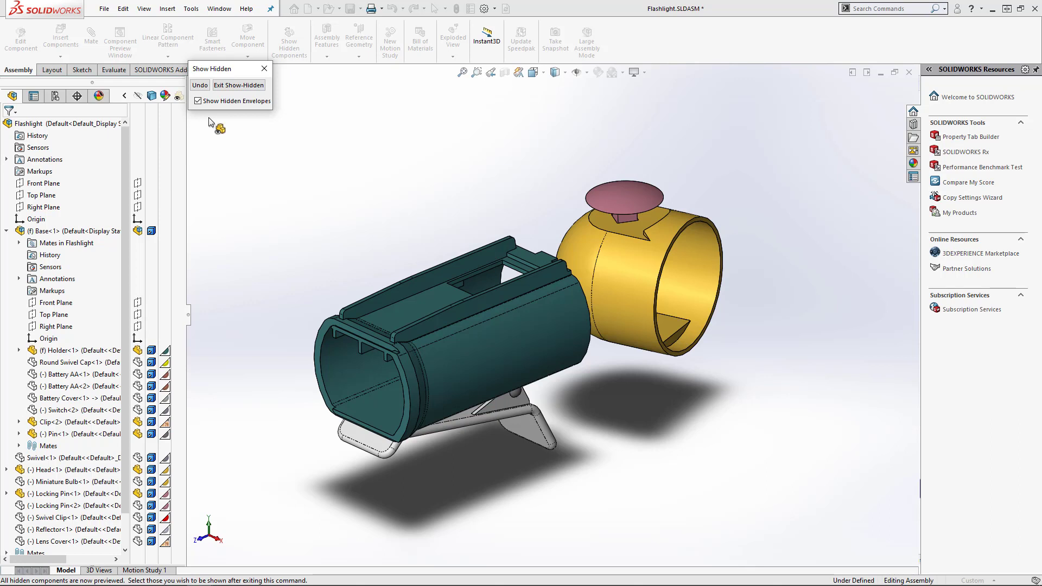
{"action": "left_click", "coordinate": [389, 302]}
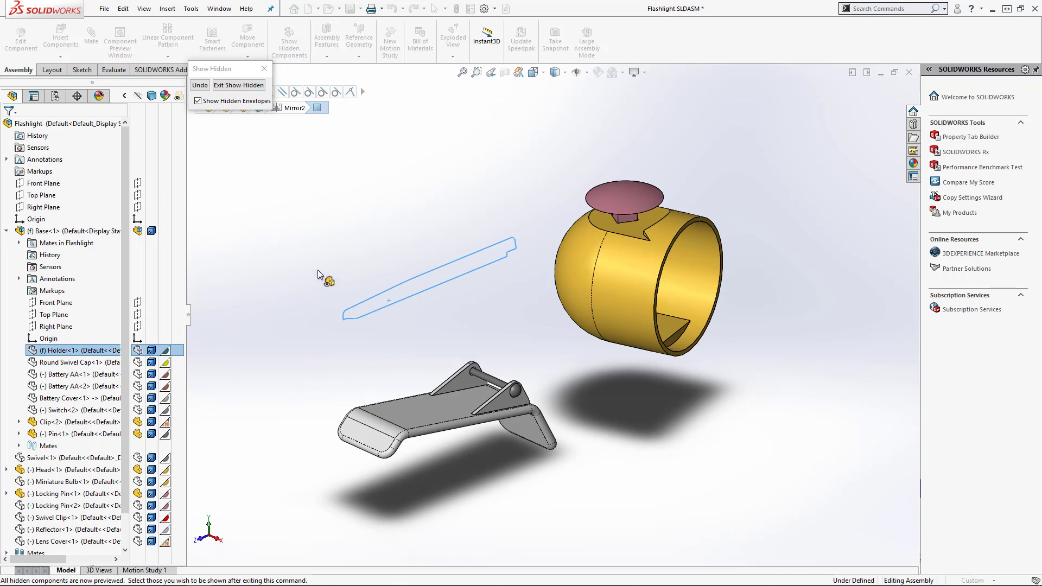
{"action": "left_click_drag", "start_coordinate": [297, 151], "coordinate": [772, 508]}
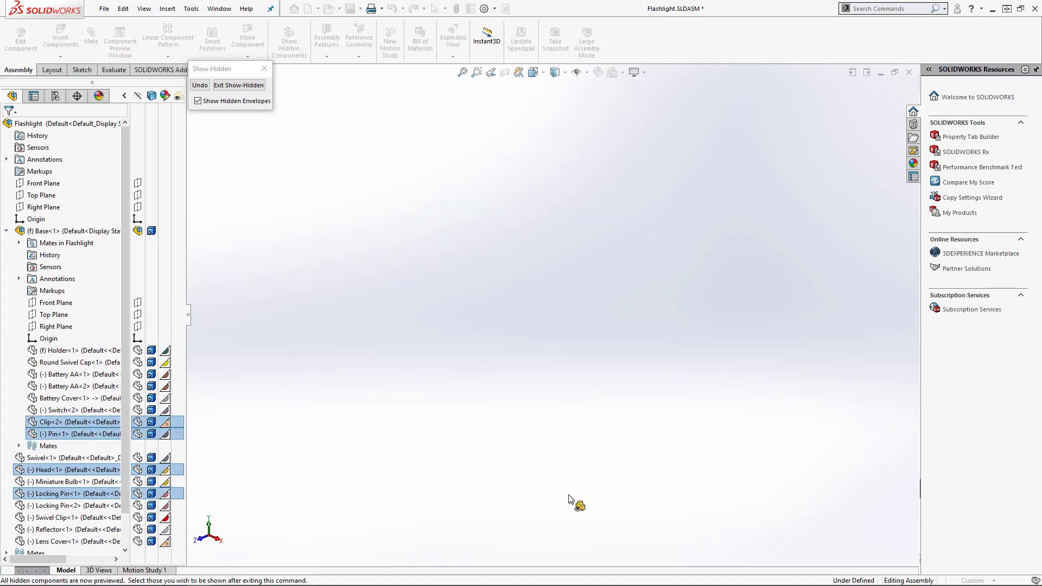
{"action": "left_click", "coordinate": [231, 86]}
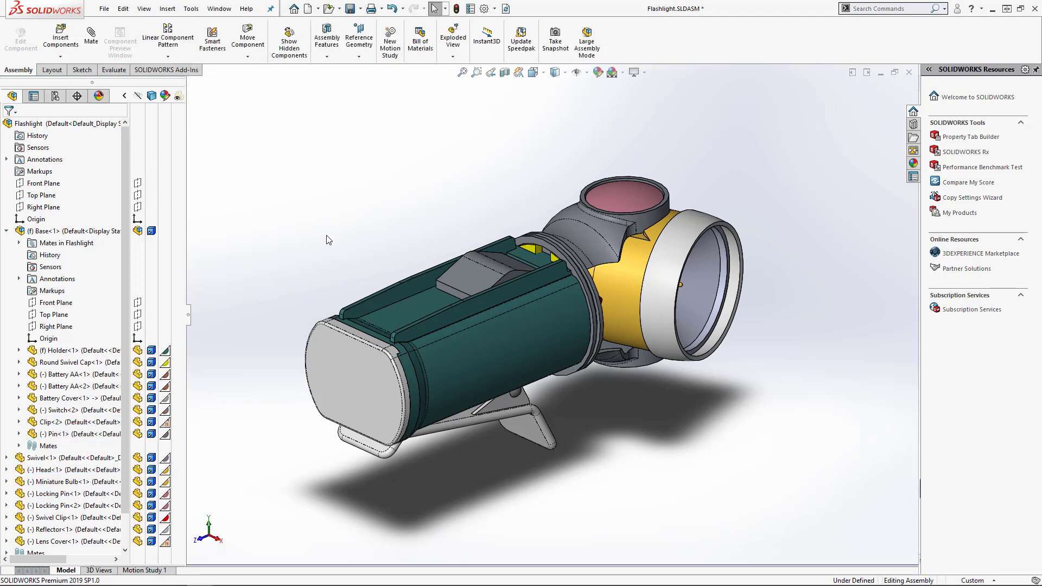